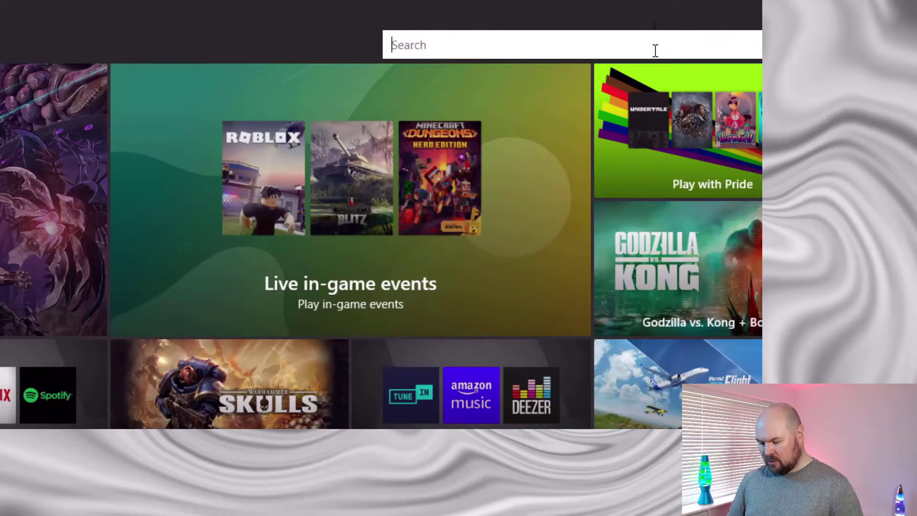
Search the Microsoft Store for 'Power BI', then for 'report builder'
text(Power BI)
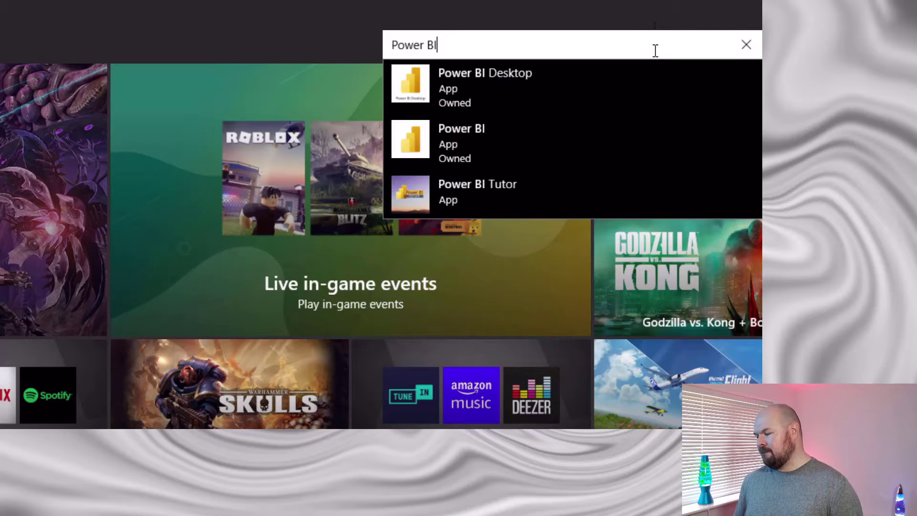
key(Return)
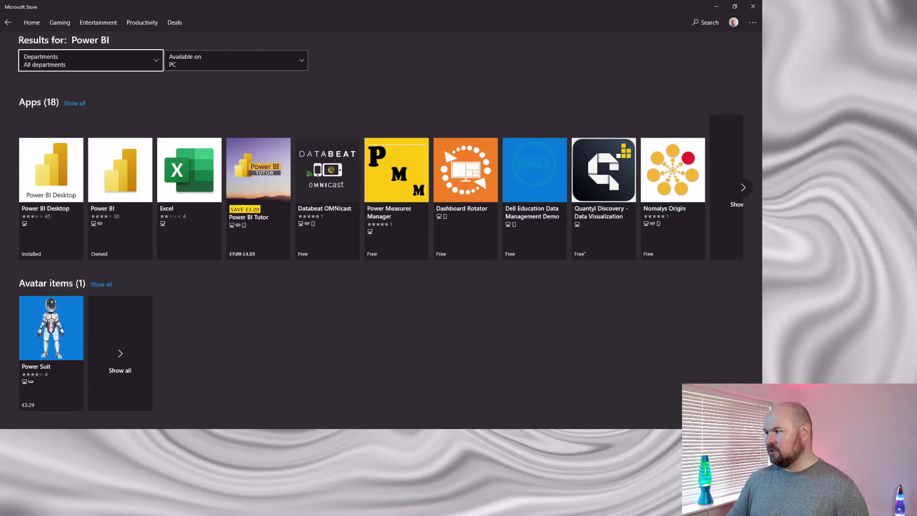
key(ctrl+e)
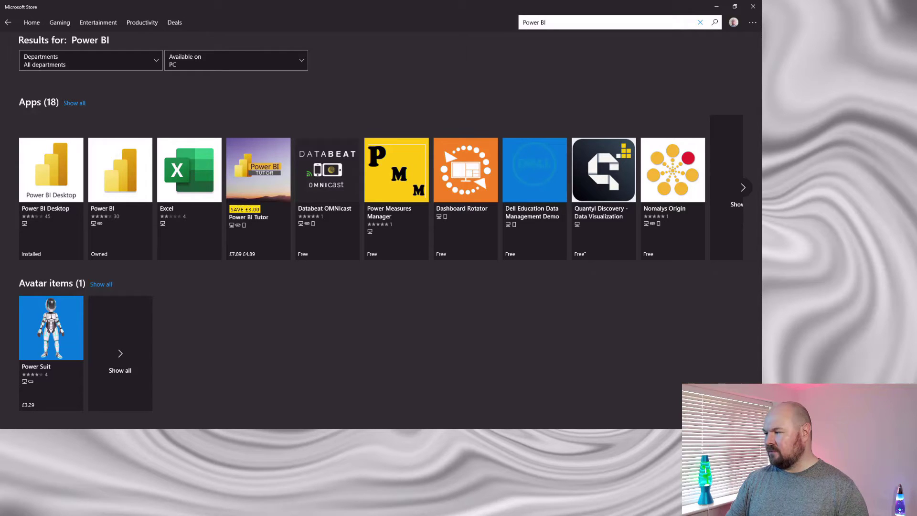
key(ctrl+a)
key(BackSpace)
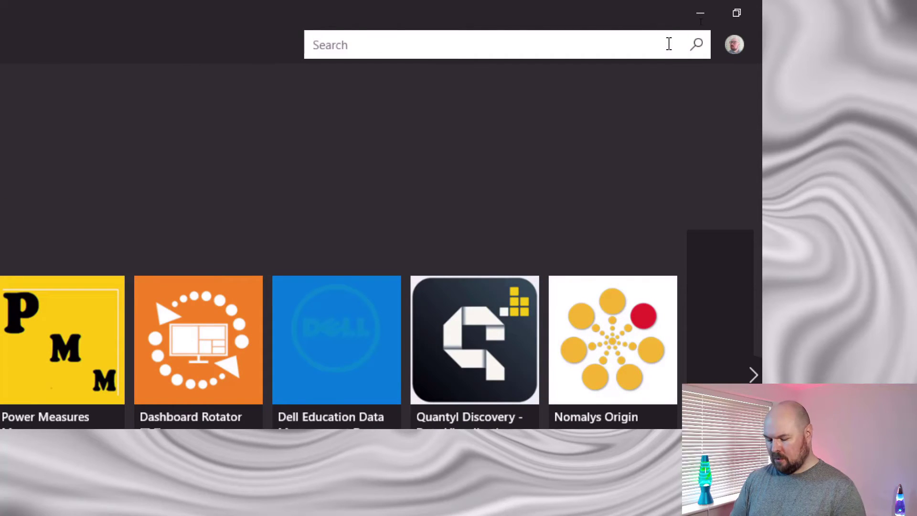
text(report builder)
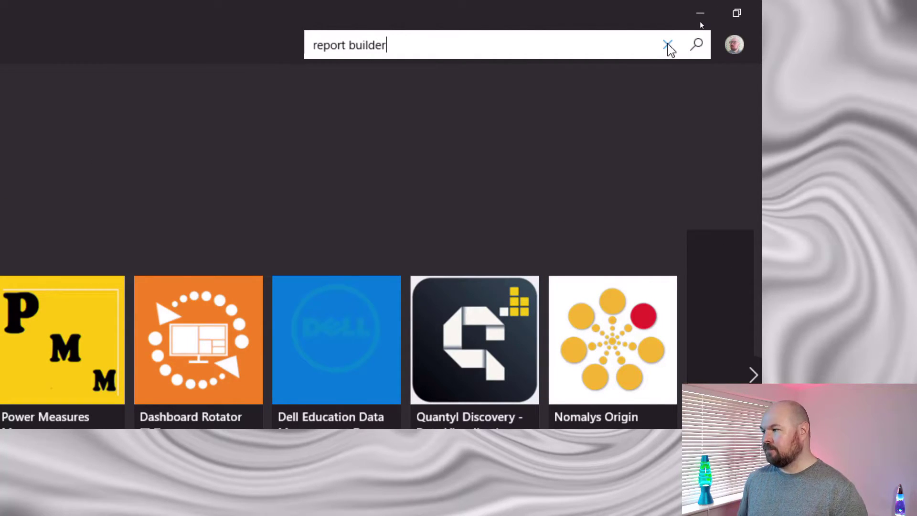
key(Return)
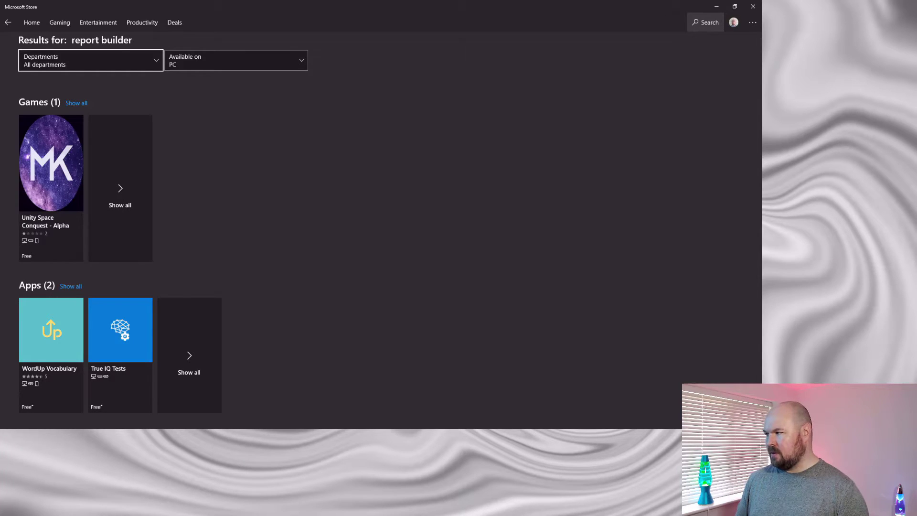
Replace the Store search with 'paginated reports' and run it
click(705, 23)
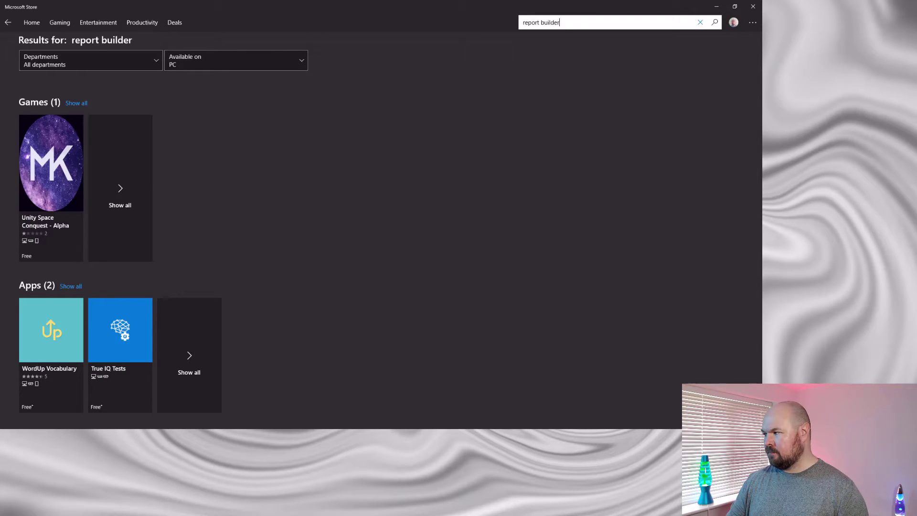
key(ctrl+a)
key(BackSpace)
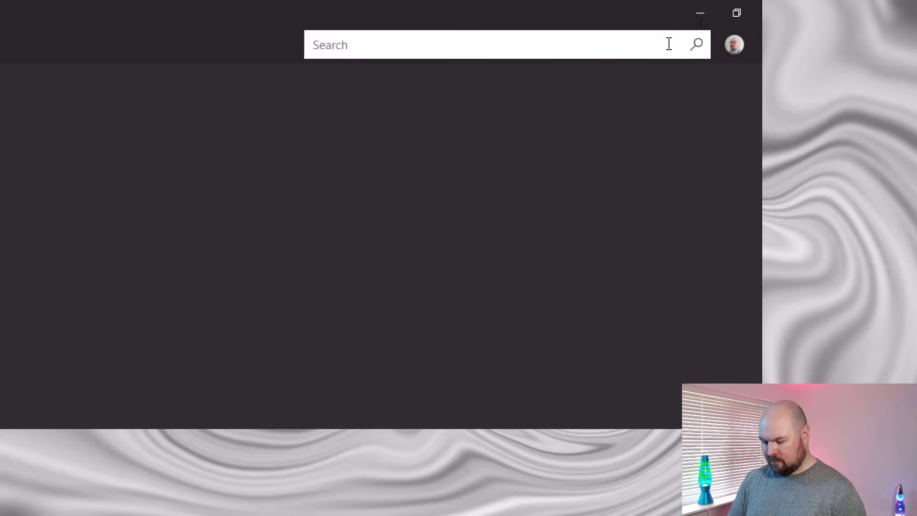
text(p)
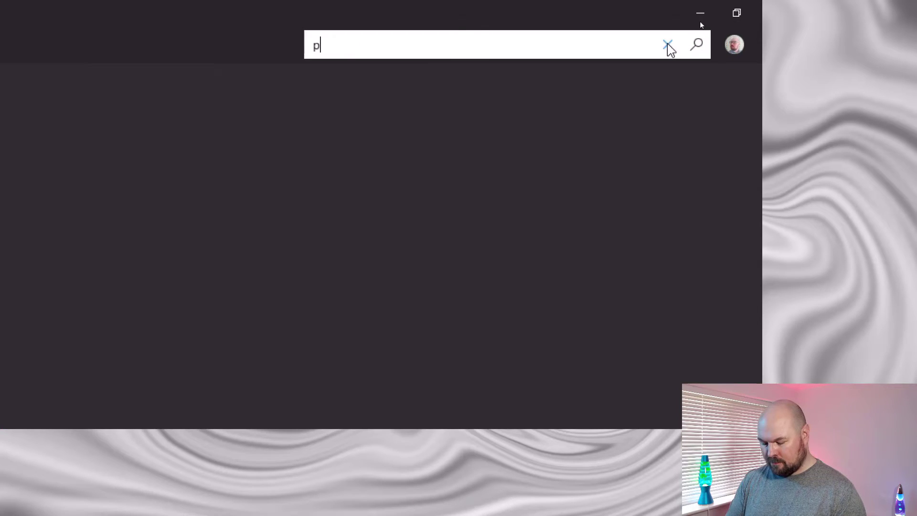
text(aginated reports)
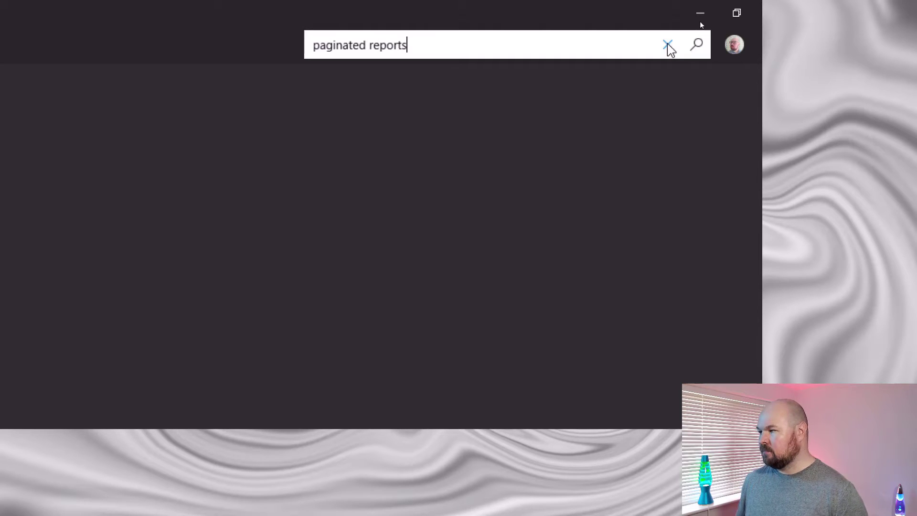
key(Return)
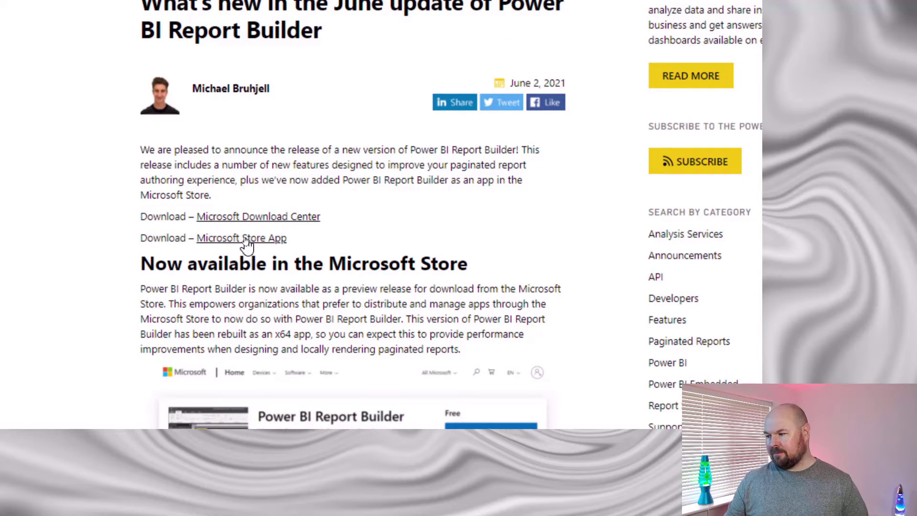
Follow the blog's Microsoft Store App link to the Power BI Report Builder Store page
click(245, 238)
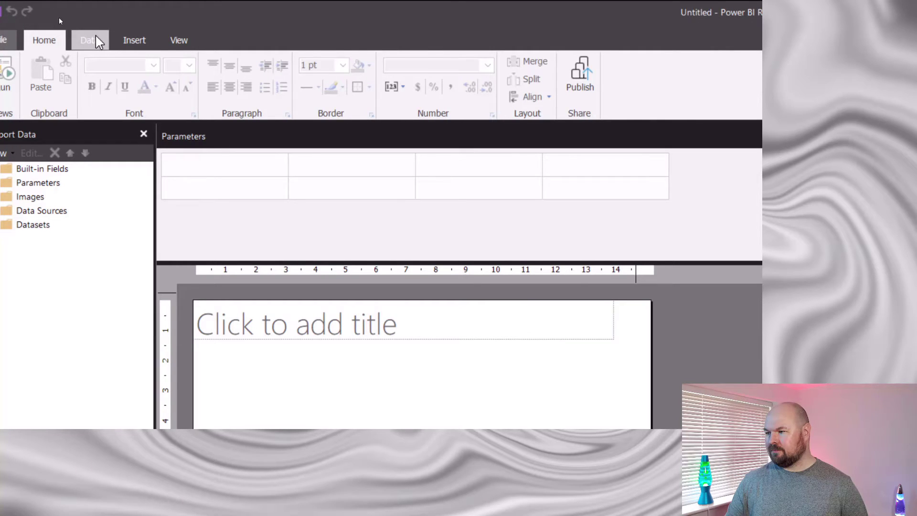
From the Data tab, start a new Power BI Dataset connection to list My Workspace datasets
click(98, 42)
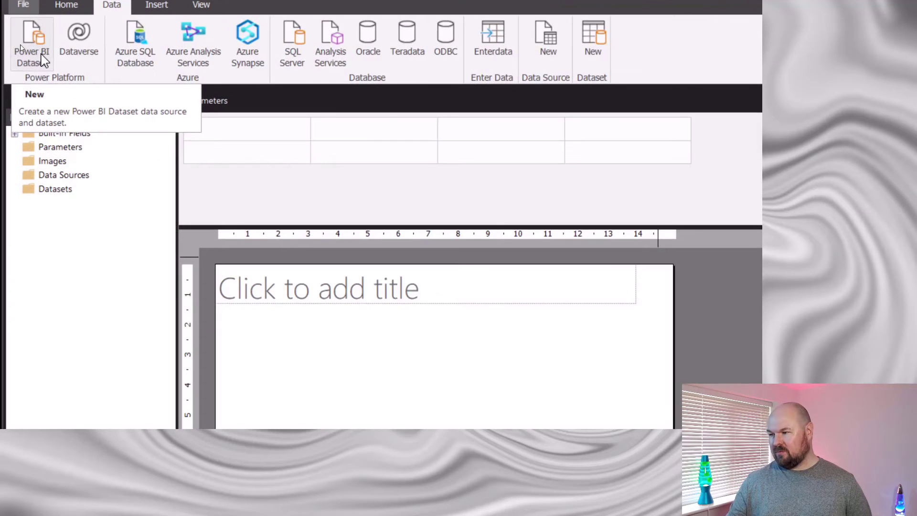
click(44, 63)
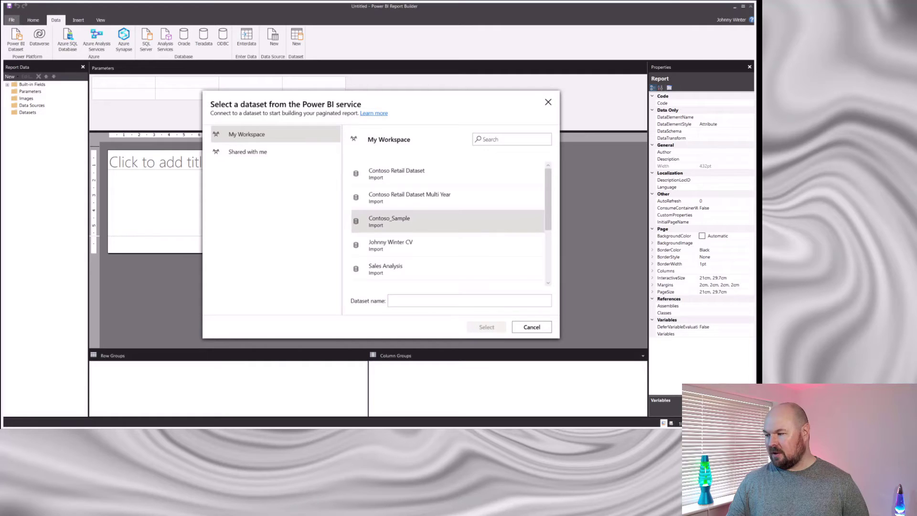
Pick Contoso_Sample from My Workspace and connect the report to it
click(389, 221)
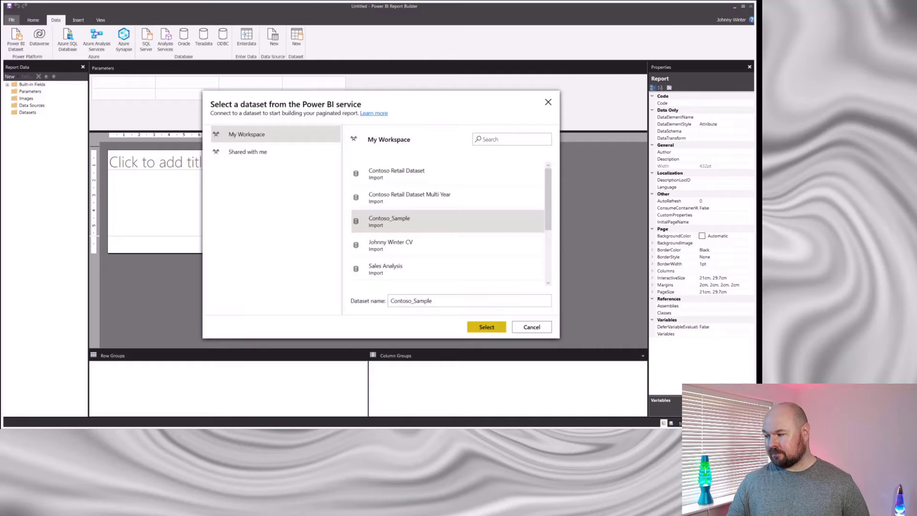
click(486, 327)
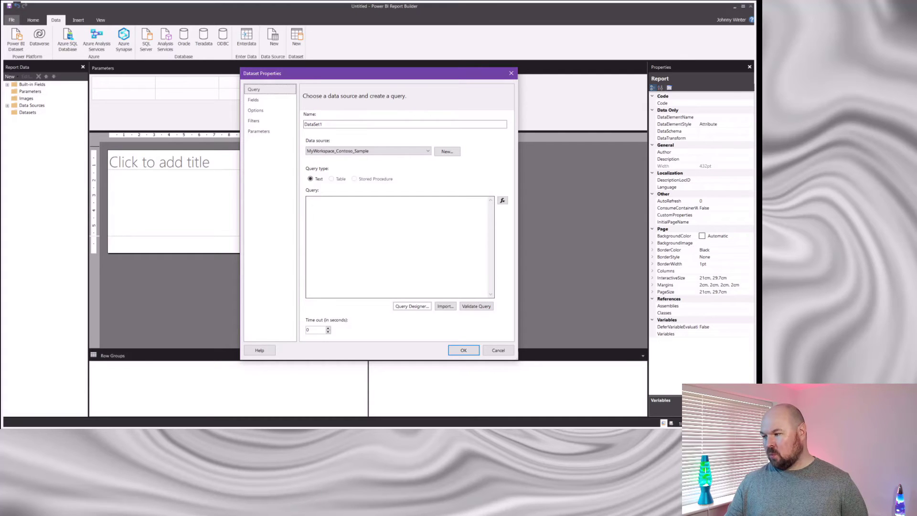
Launch the Query Designer from the empty query in DataSet1's Dataset Properties
click(308, 200)
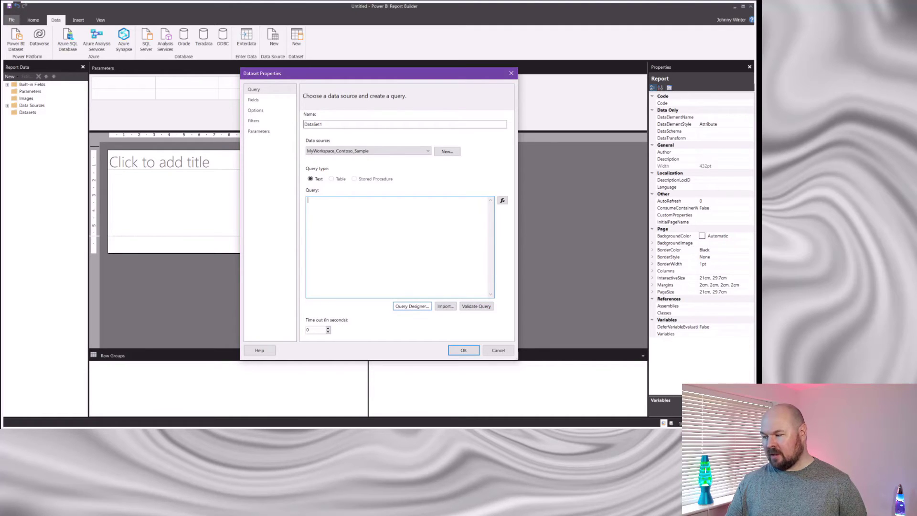
click(411, 306)
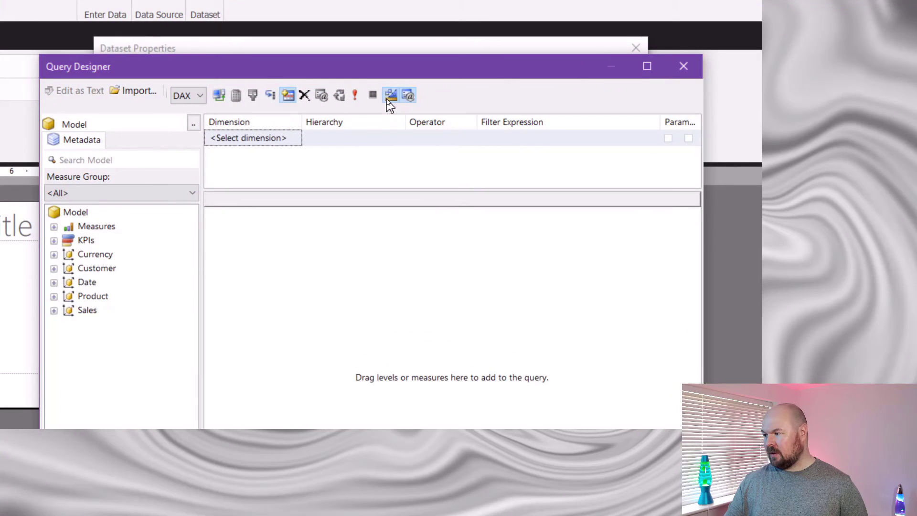
Turn off Design Mode, then cancel the Query Designer and discard its changes
click(387, 100)
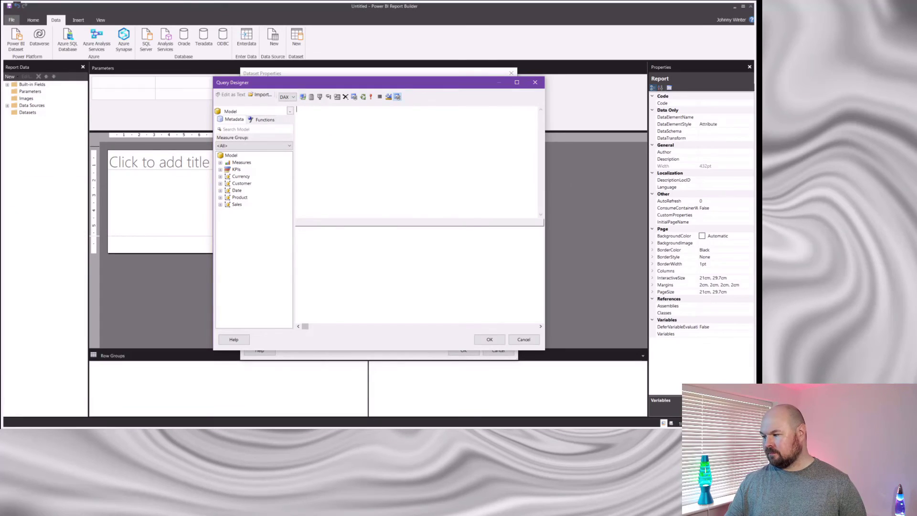
click(523, 339)
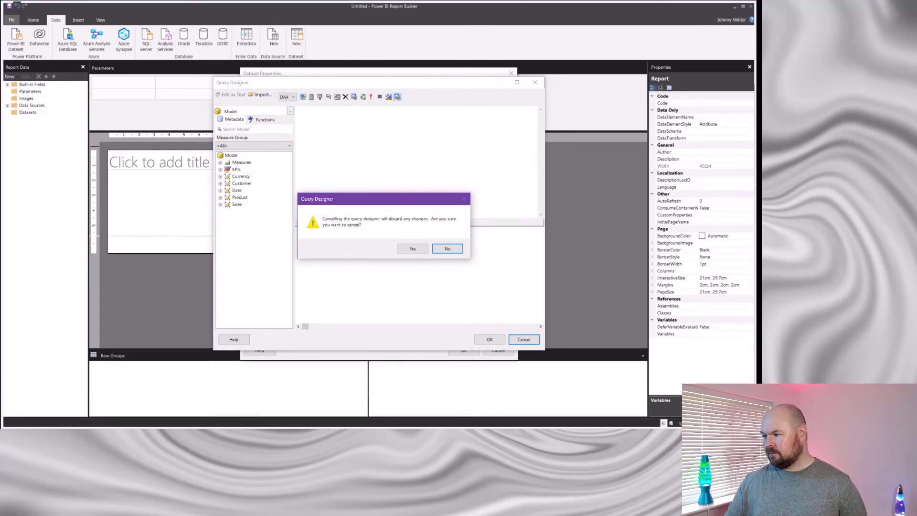
click(448, 249)
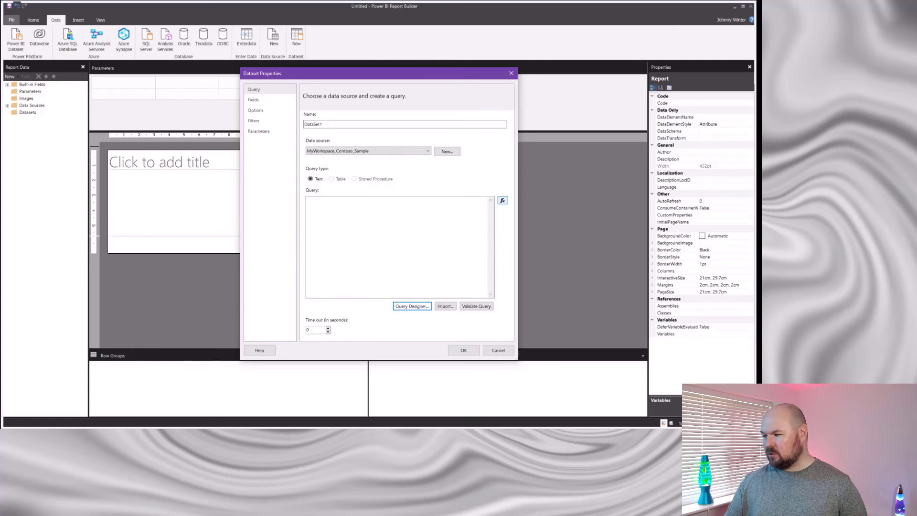
Open the query's fx expression editor and close it without changes
click(503, 200)
click(258, 117)
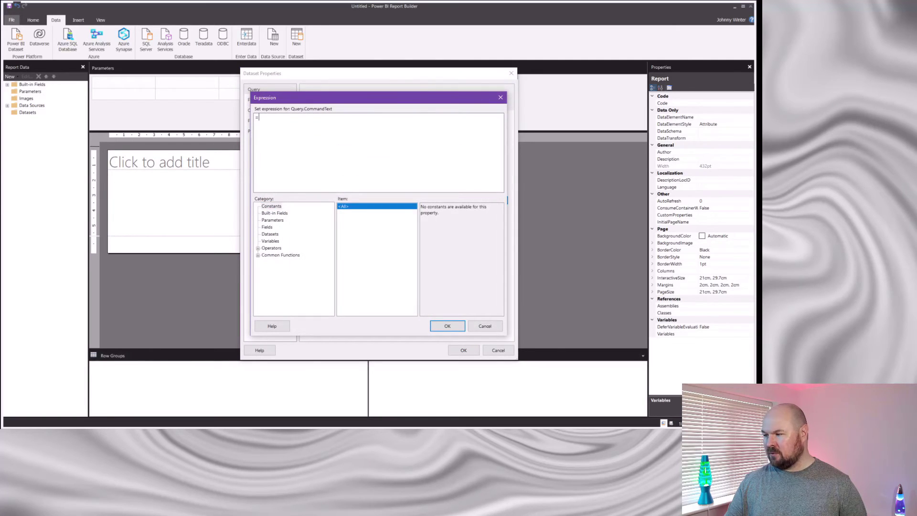
key(ctrl+a)
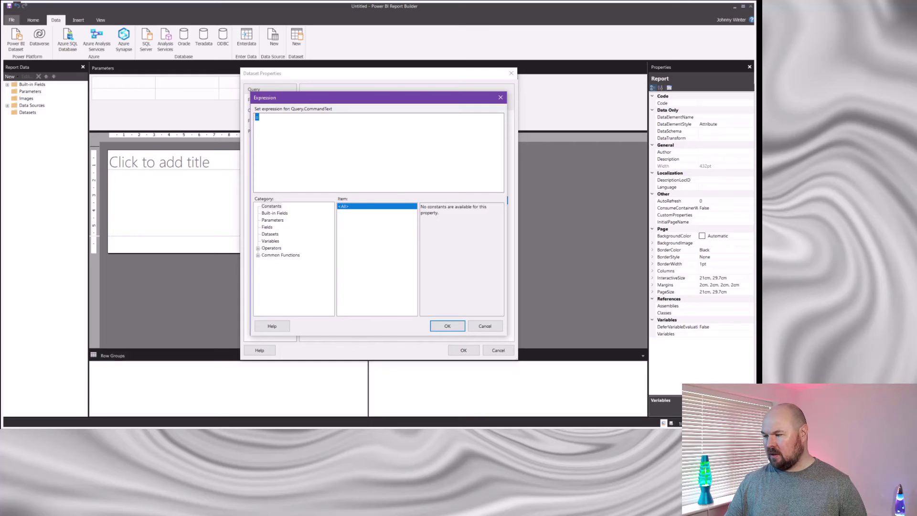
click(485, 326)
Copy the whole DAX query from DAX Studio for pasting into the empty query box
click(334, 215)
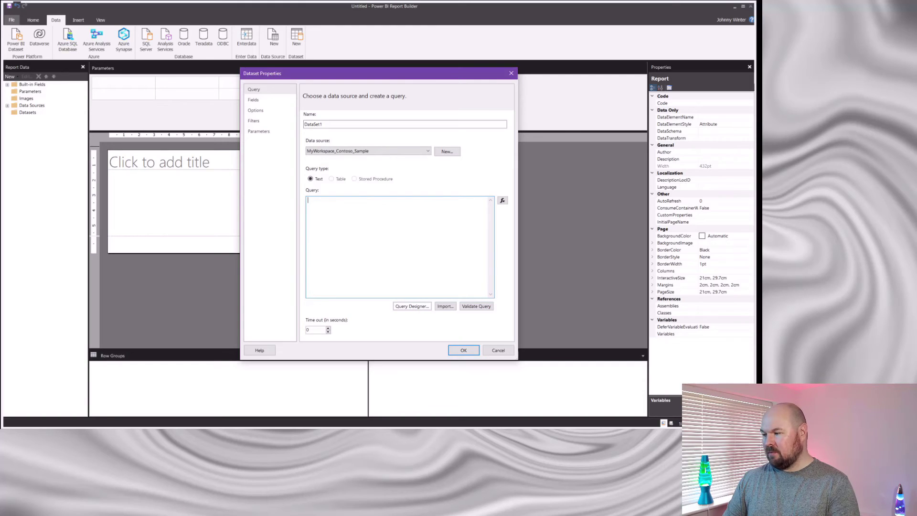
key(alt+Tab)
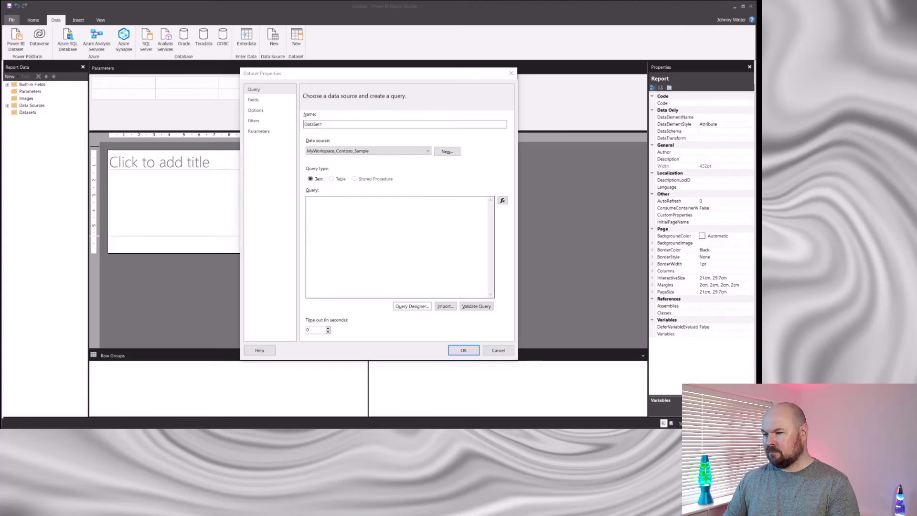
key(ctrl+a)
key(ctrl+c)
key(alt+Tab)
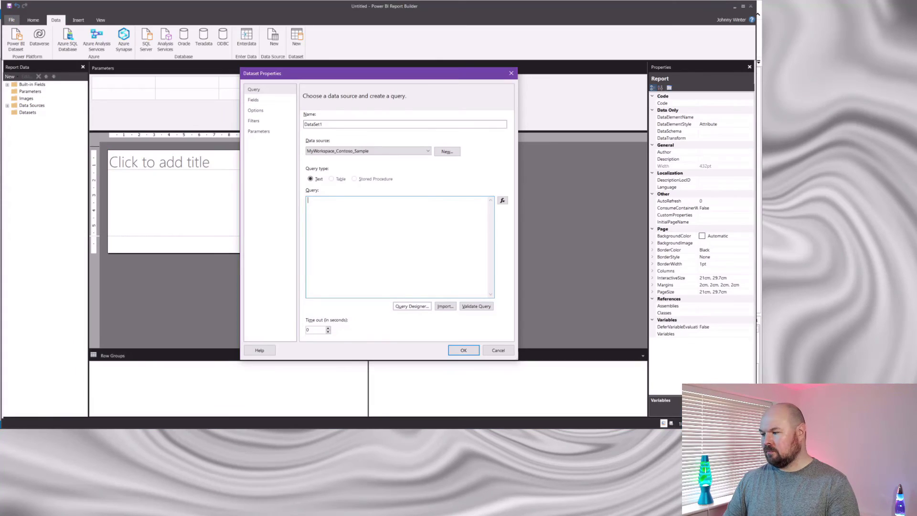